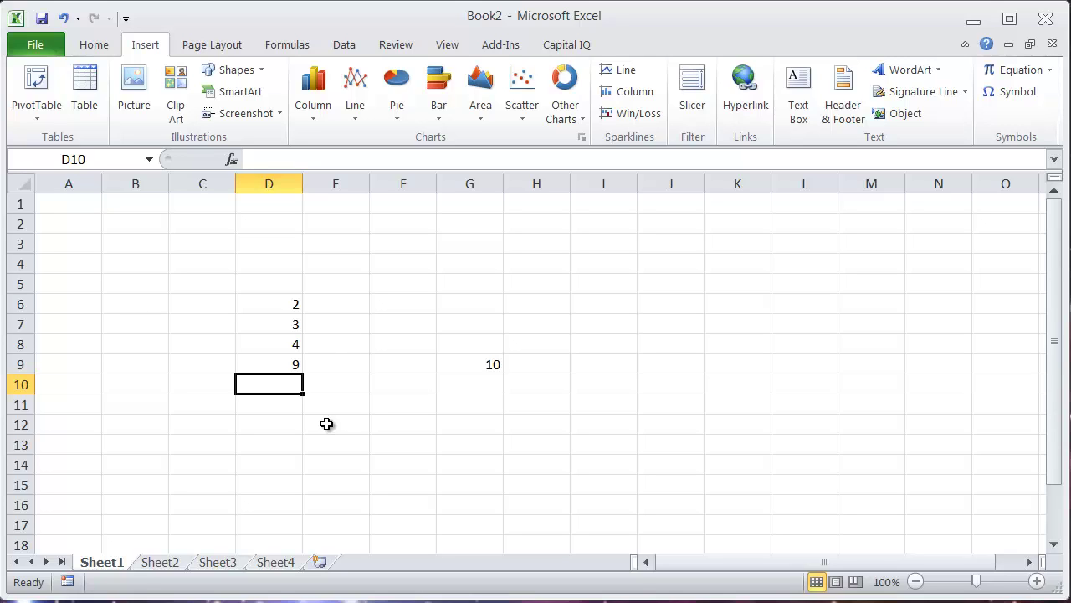
# Select G9 and view its =D9+1 formula in edit mode, committing it unchanged
pyautogui.click(421, 403)
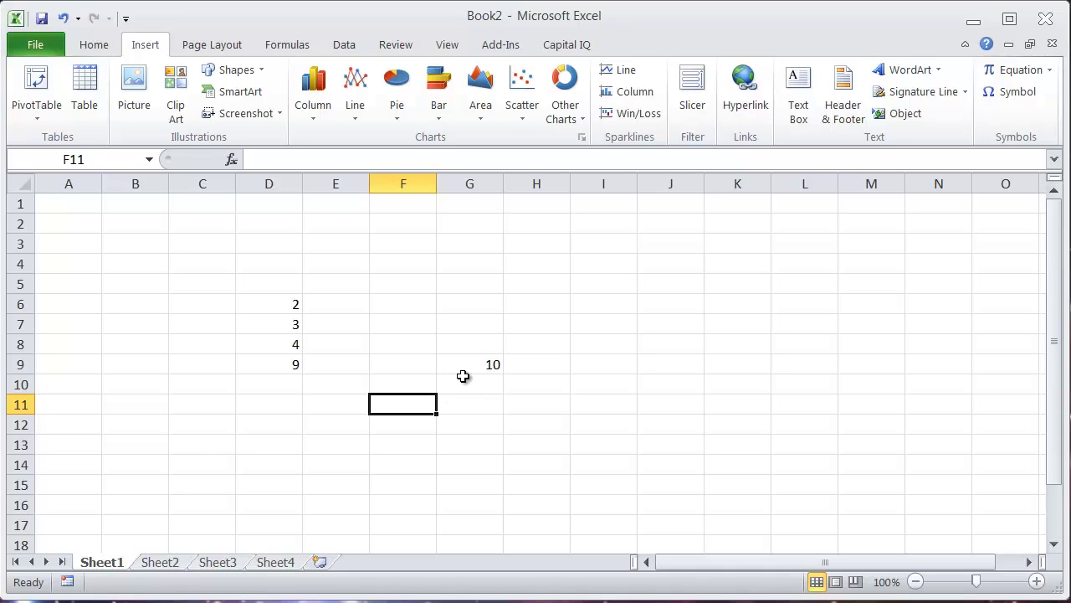
pyautogui.click(473, 365)
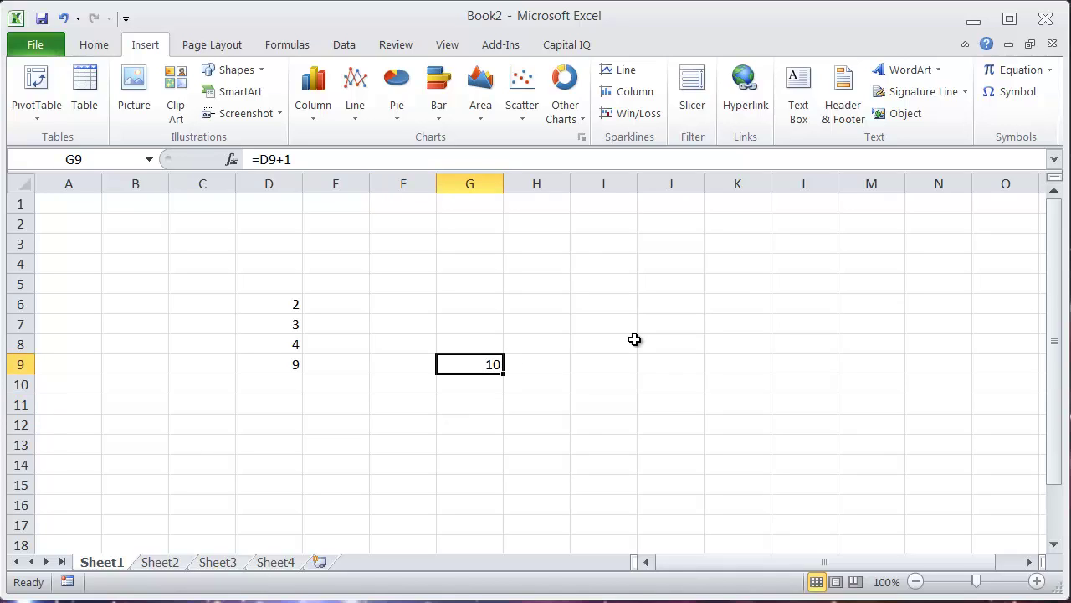
pyautogui.press('Left')
pyautogui.press('Left')
pyautogui.press('Right')
pyautogui.press('Right')
pyautogui.press('F2')
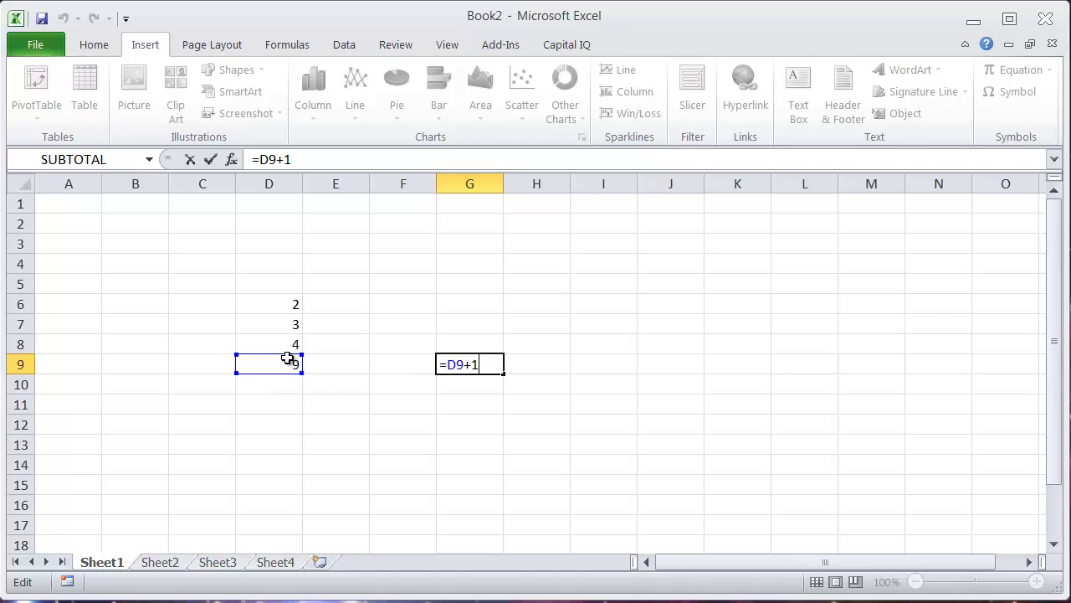
pyautogui.hotkey('ctrl', 'Return')
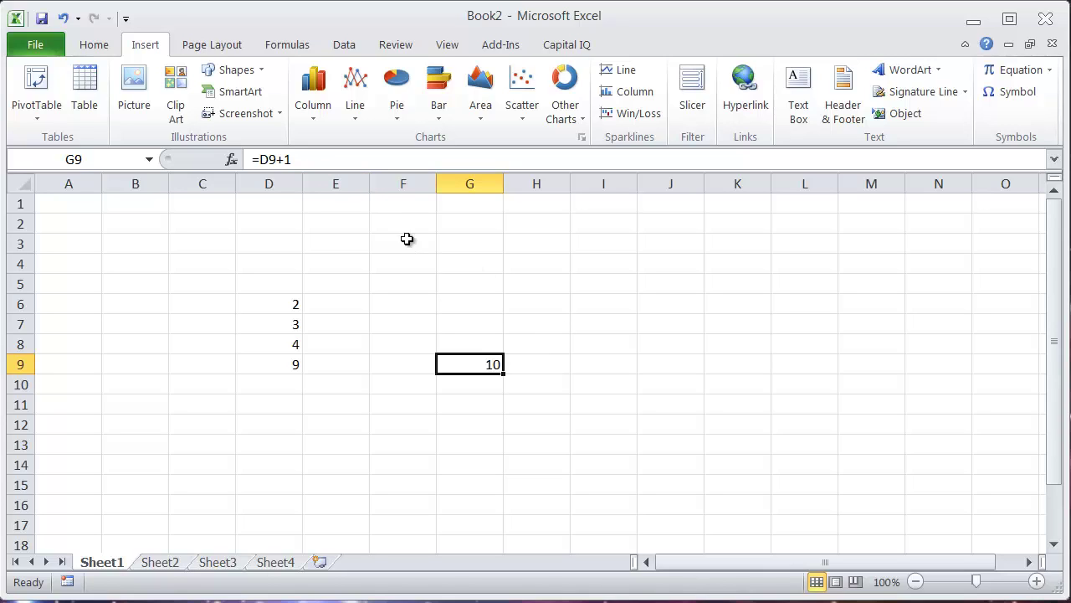
# Leave formula-bar editing and jump from G9 to its precedent D9 with Ctrl+[
pyautogui.click(271, 159)
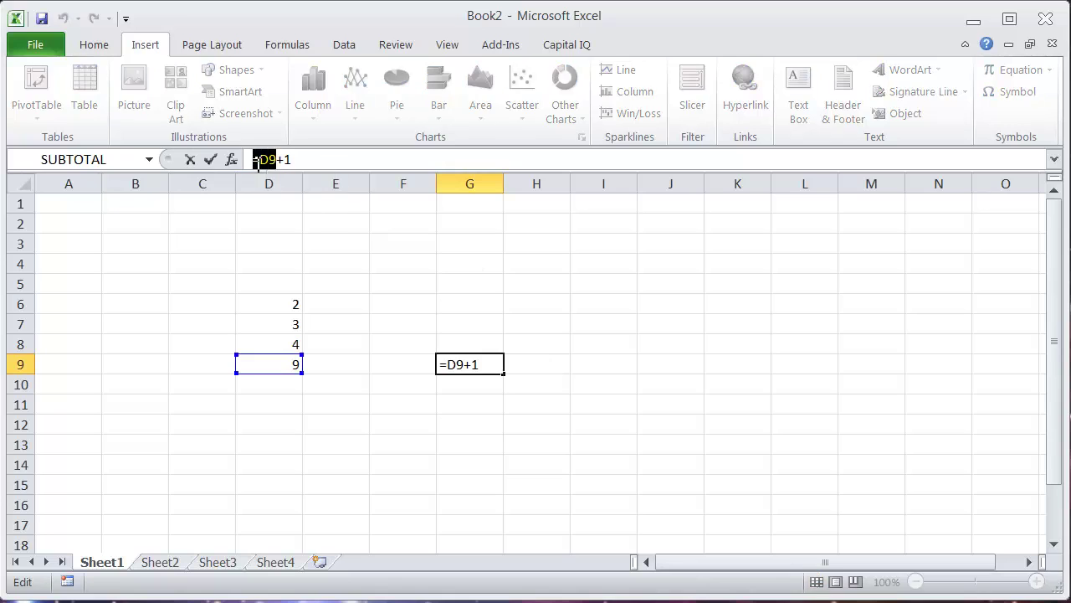
pyautogui.press('Escape')
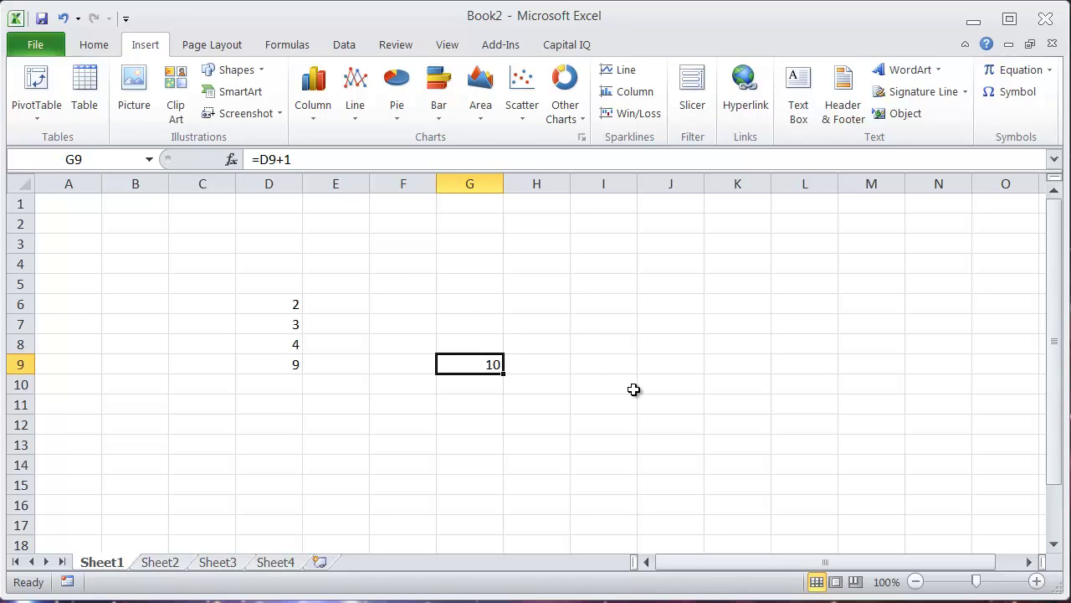
pyautogui.hotkey('ctrl', '[')
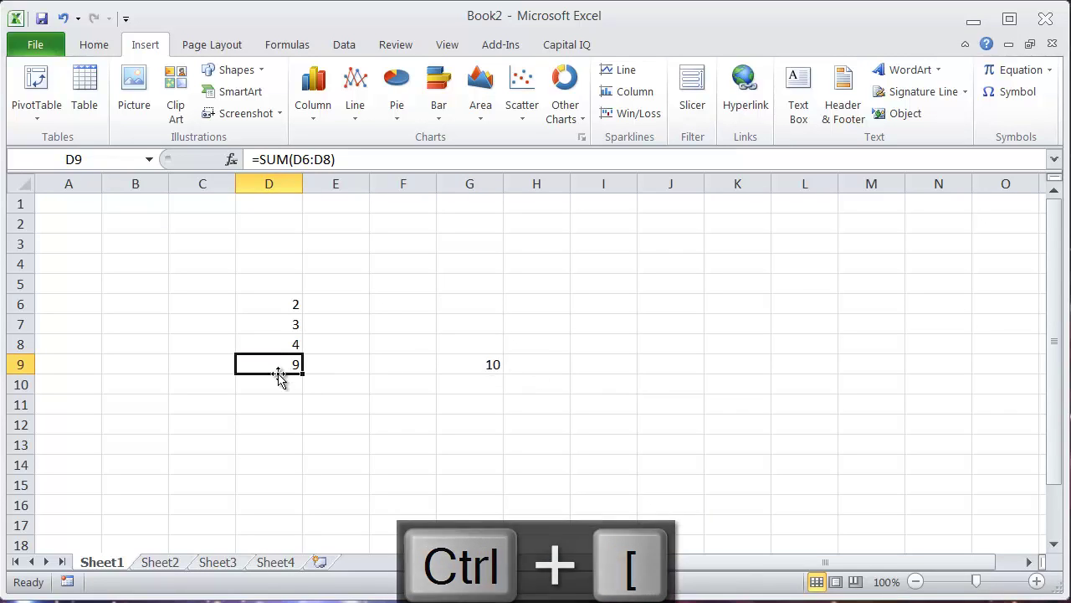
pyautogui.click(341, 356)
pyautogui.click(283, 367)
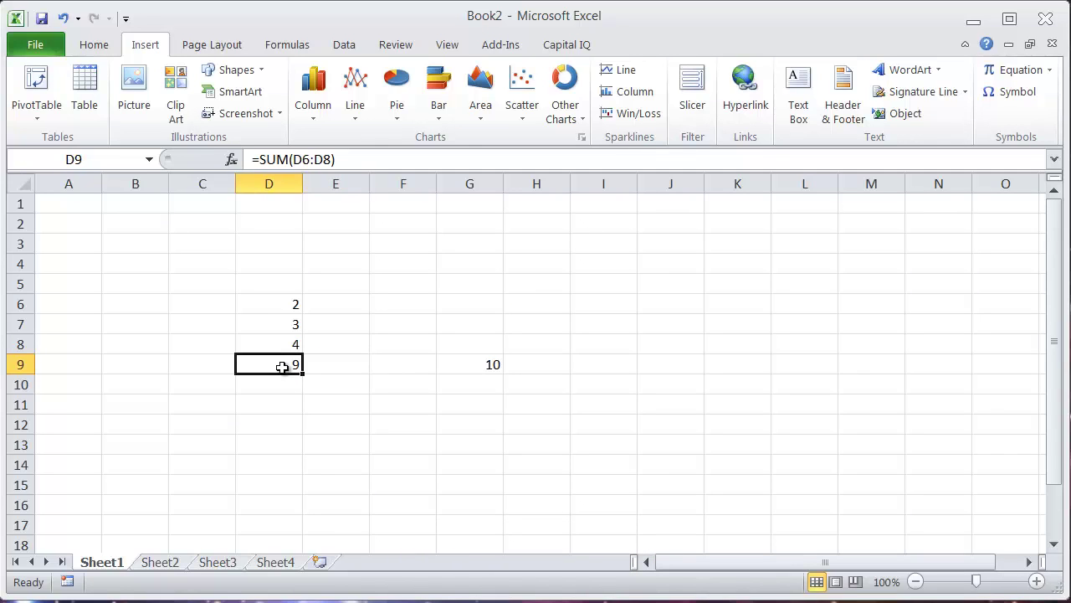
pyautogui.doubleClick(283, 367)
pyautogui.press('Tab')
pyautogui.click(283, 367)
pyautogui.hotkey('ctrl', '[')
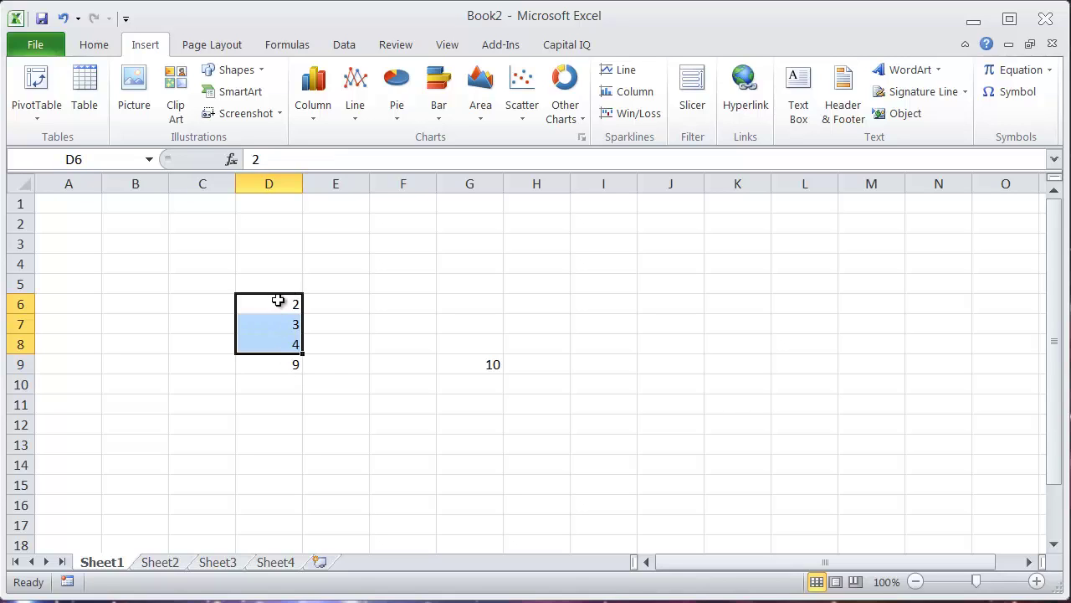
pyautogui.click(291, 368)
pyautogui.doubleClick(290, 367)
pyautogui.click(393, 363)
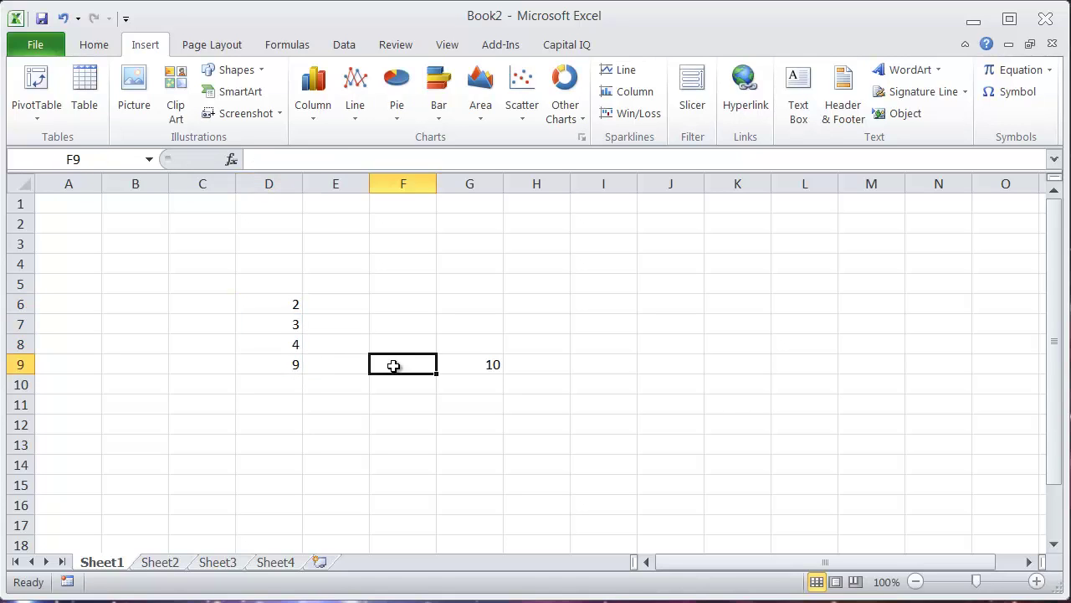
pyautogui.click(493, 363)
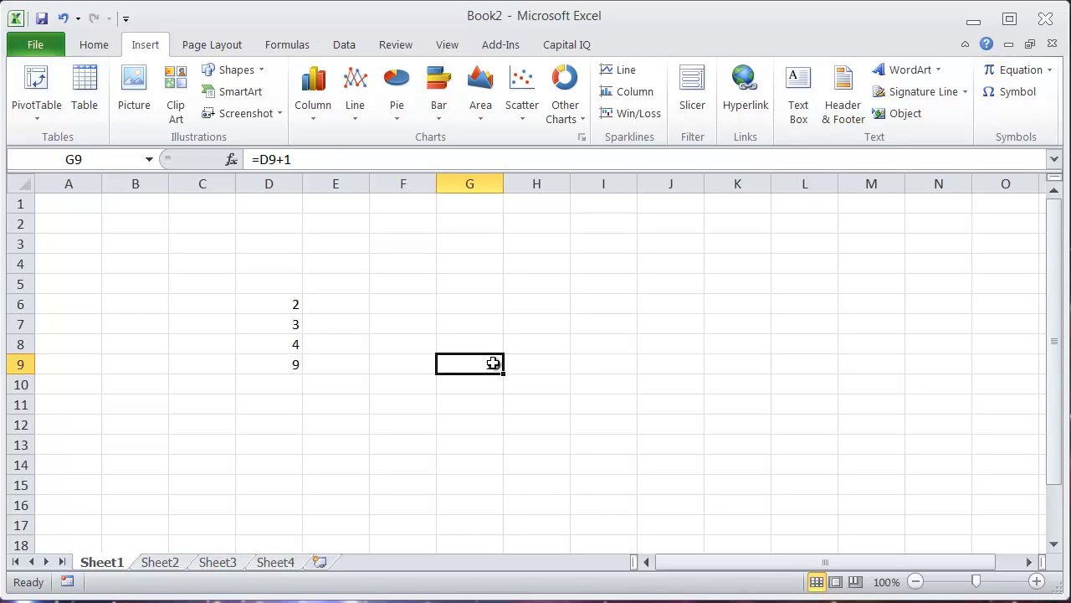
pyautogui.hotkey('ctrl', '[')
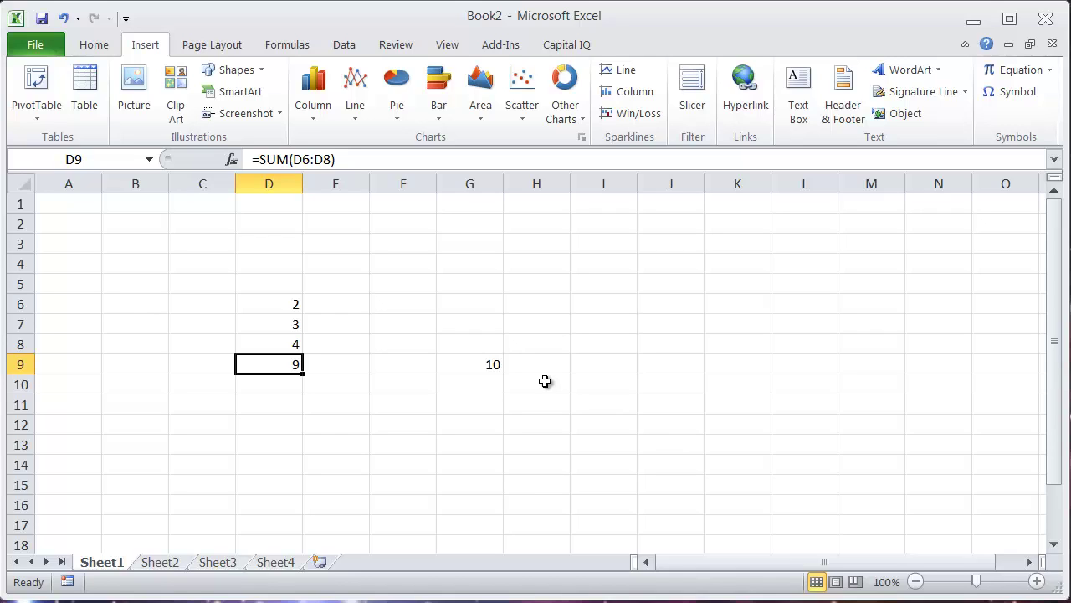
# Enter =SUM(Sheet1!D6) in Sheet2's B7 by picking D6 on Sheet1, showing 2
pyautogui.hotkey('ctrl', 'pagedown')
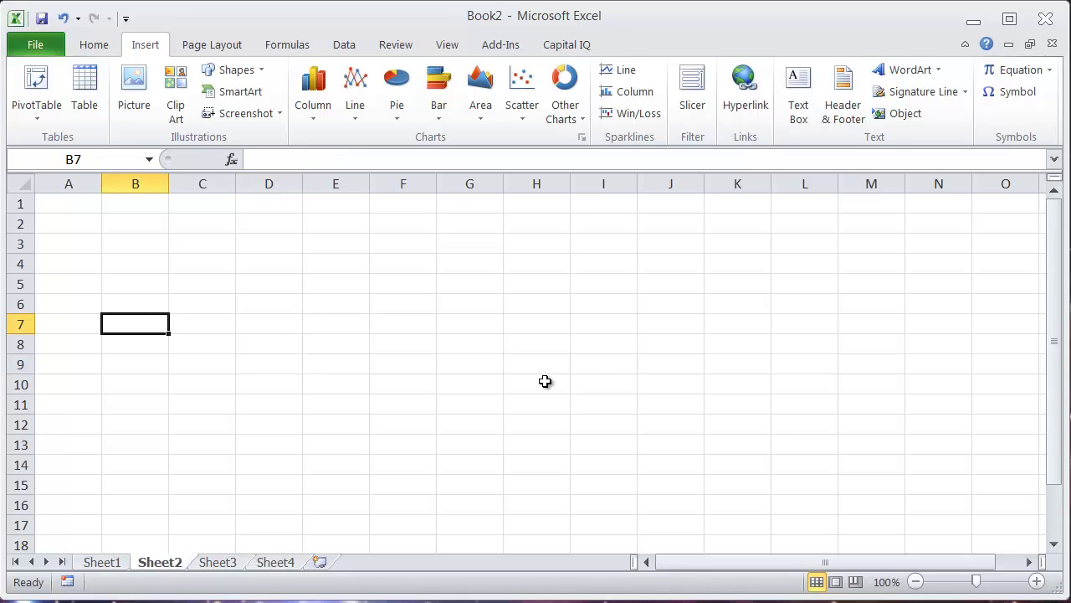
pyautogui.write('=sum(')
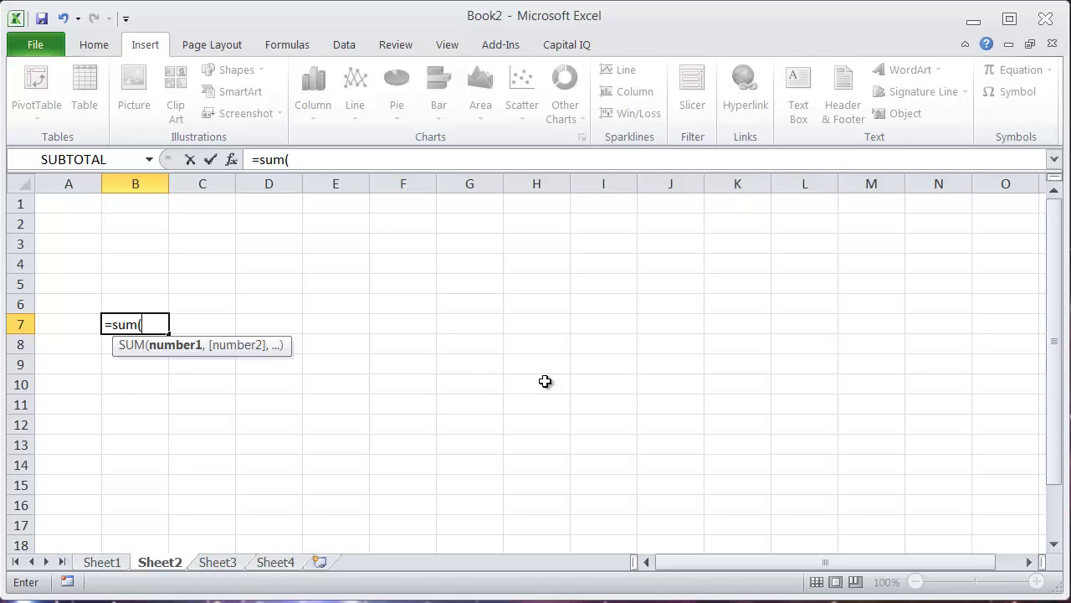
pyautogui.hotkey('ctrl', 'pageup')
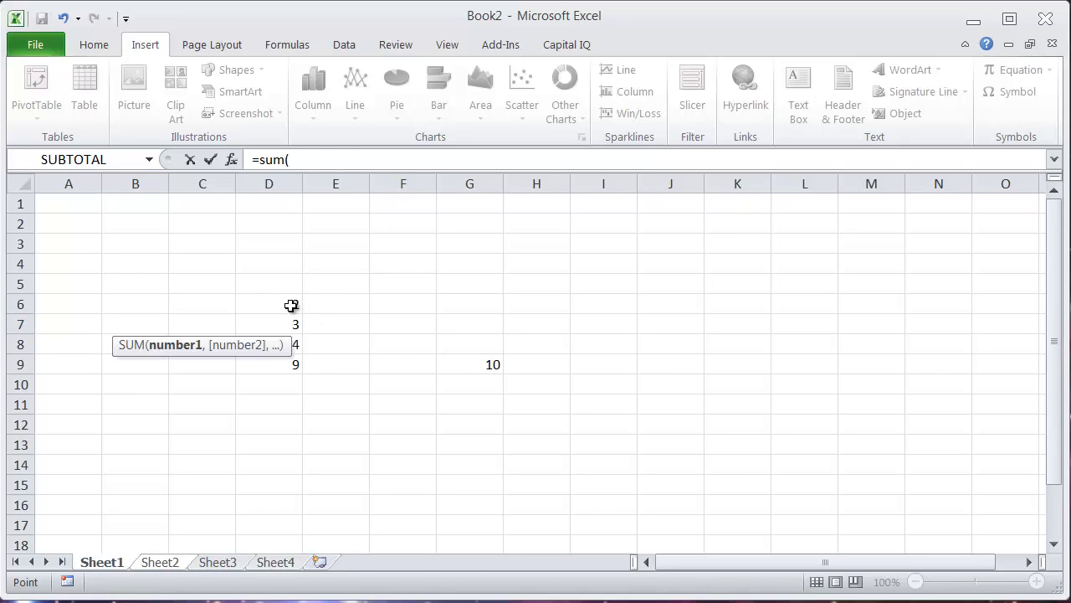
pyautogui.click(293, 306)
pyautogui.write(',')
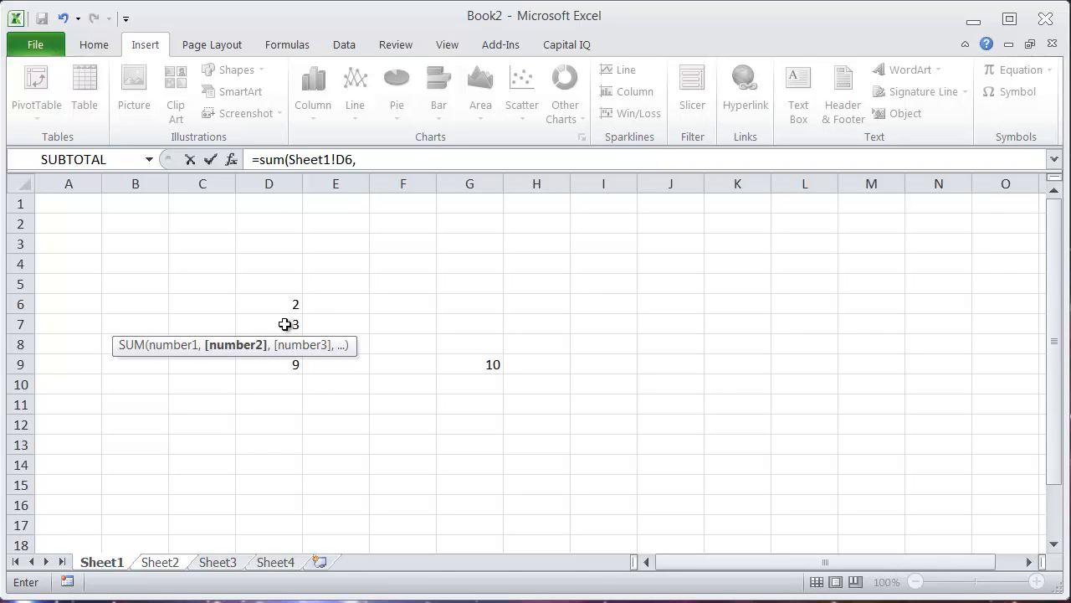
pyautogui.press('BackSpace')
pyautogui.write(')')
pyautogui.press('Return')
pyautogui.press('Up')
pyautogui.click(286, 328)
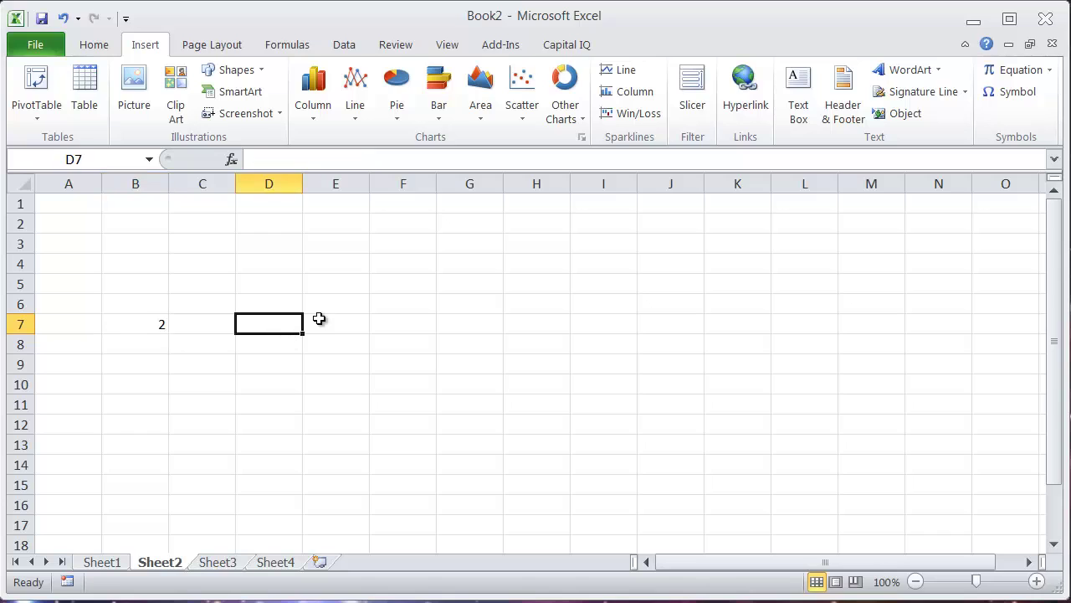
pyautogui.click(353, 303)
pyautogui.click(186, 268)
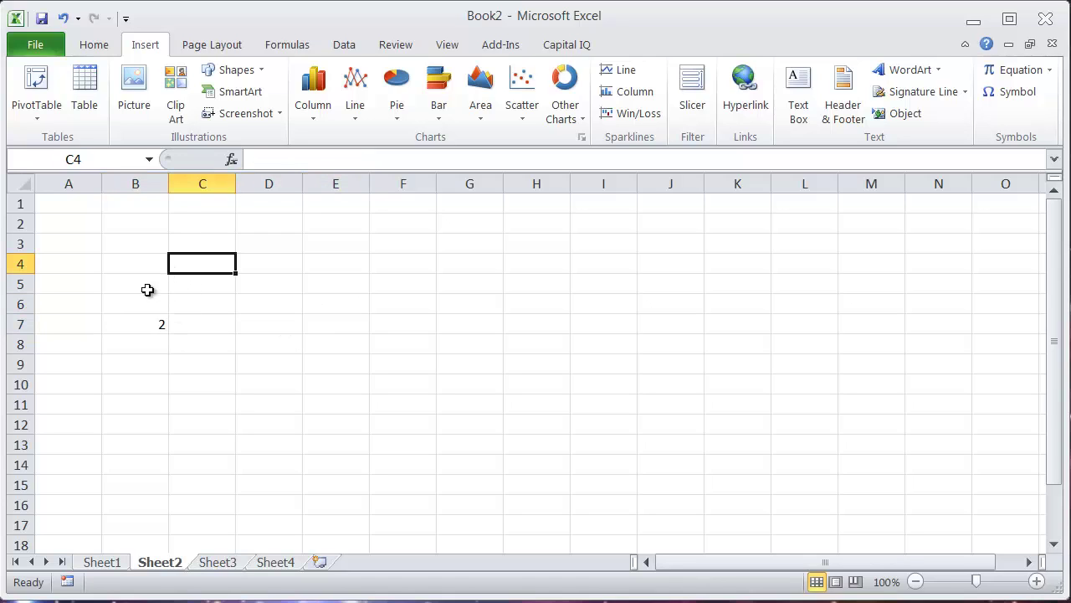
pyautogui.click(148, 286)
pyautogui.click(146, 324)
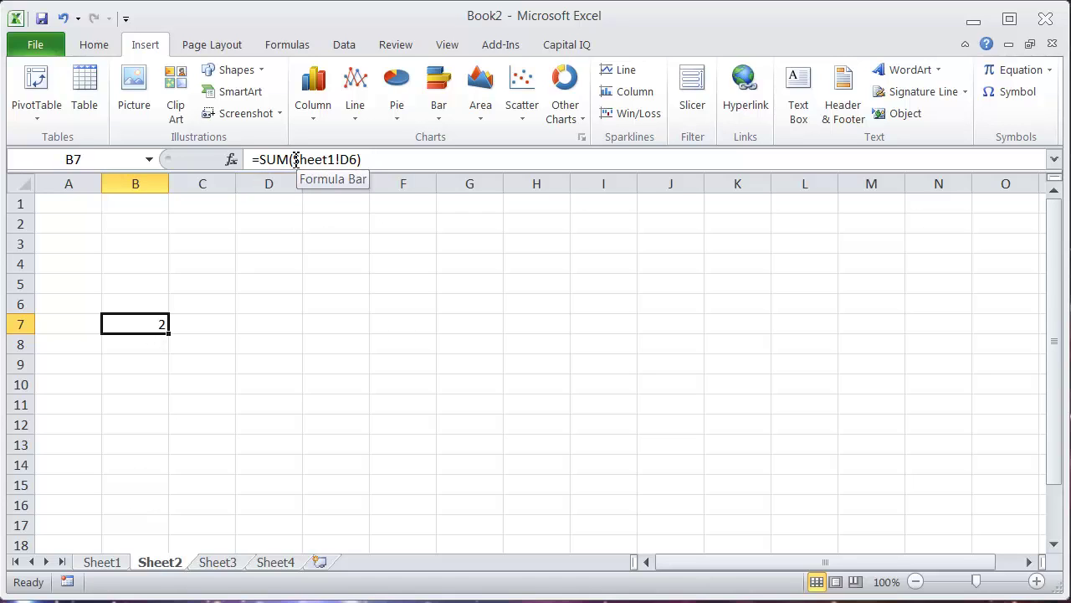
pyautogui.moveTo(293, 159); pyautogui.dragTo(334, 160)
pyautogui.click(347, 159)
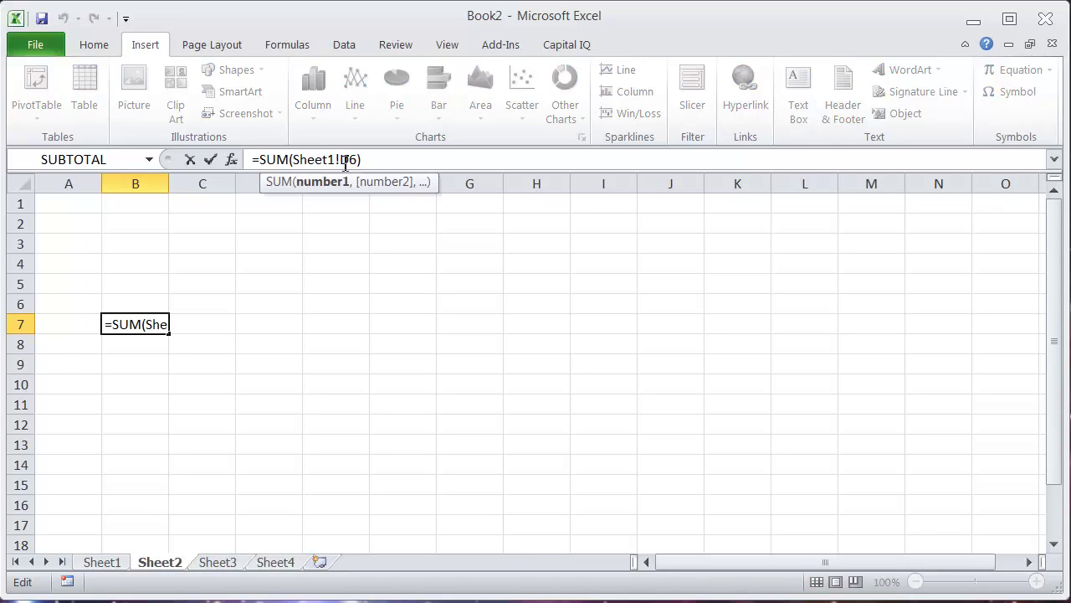
pyautogui.press('Escape')
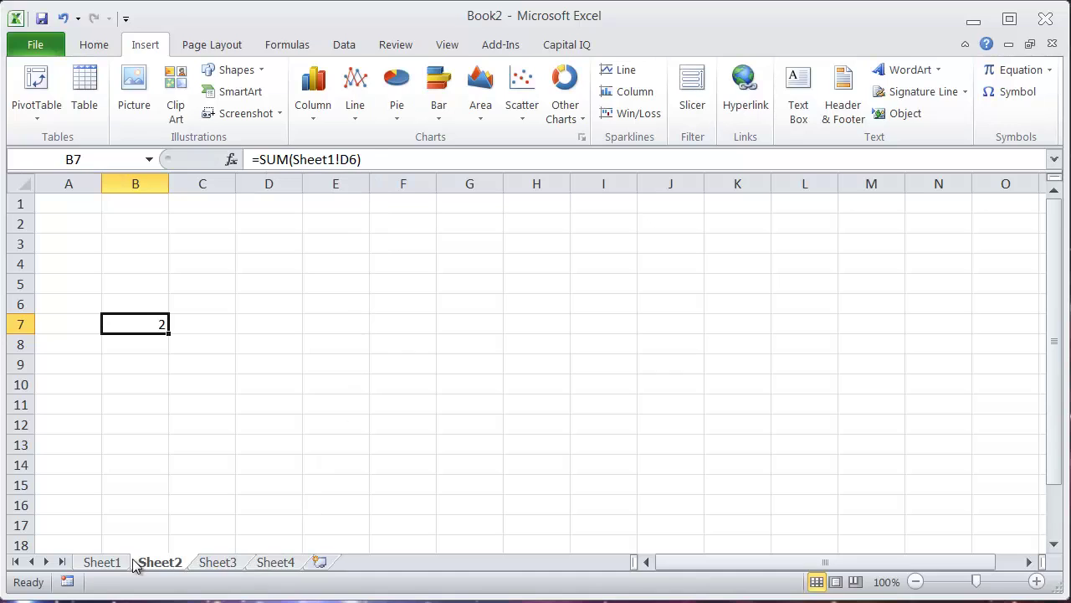
pyautogui.click(117, 565)
pyautogui.click(266, 305)
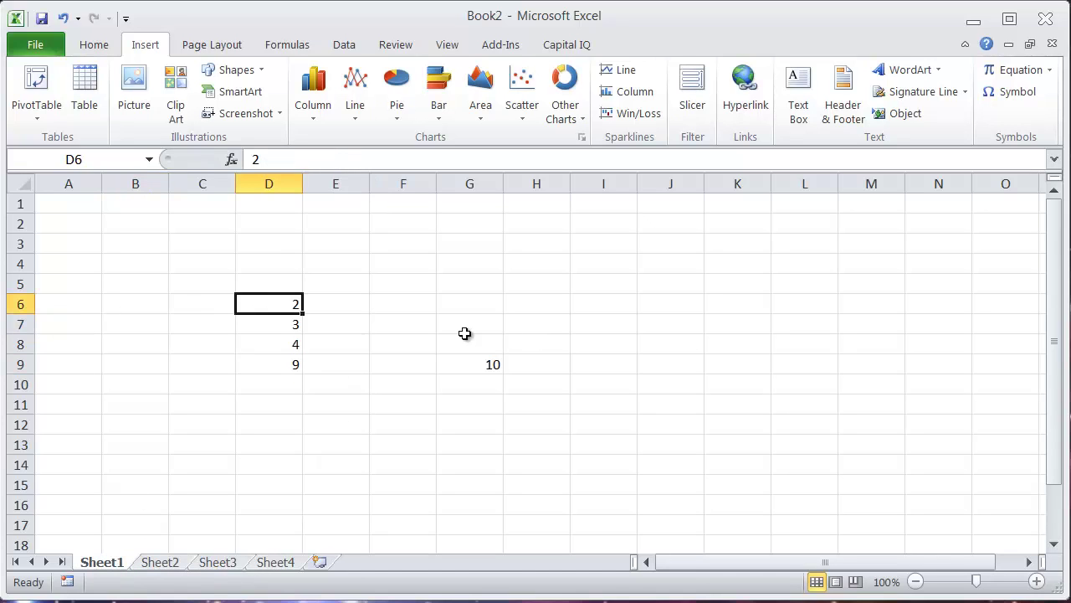
pyautogui.click(166, 563)
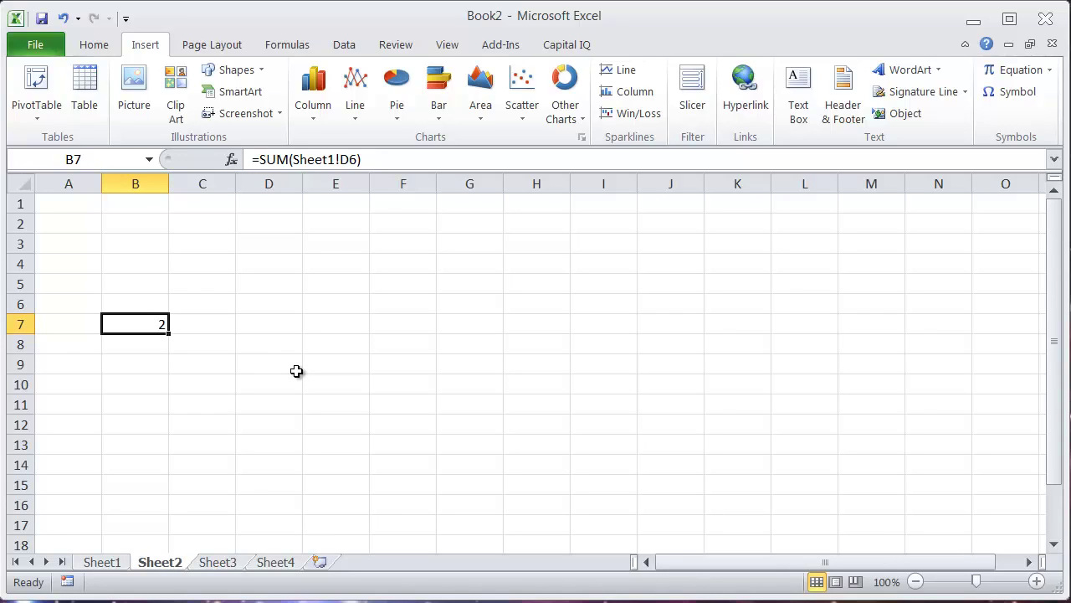
# Return to Sheet2's B7 via Go To, then jump to its precedent Sheet1!D6 with Ctrl+[
pyautogui.hotkey('ctrl', 'pageup')
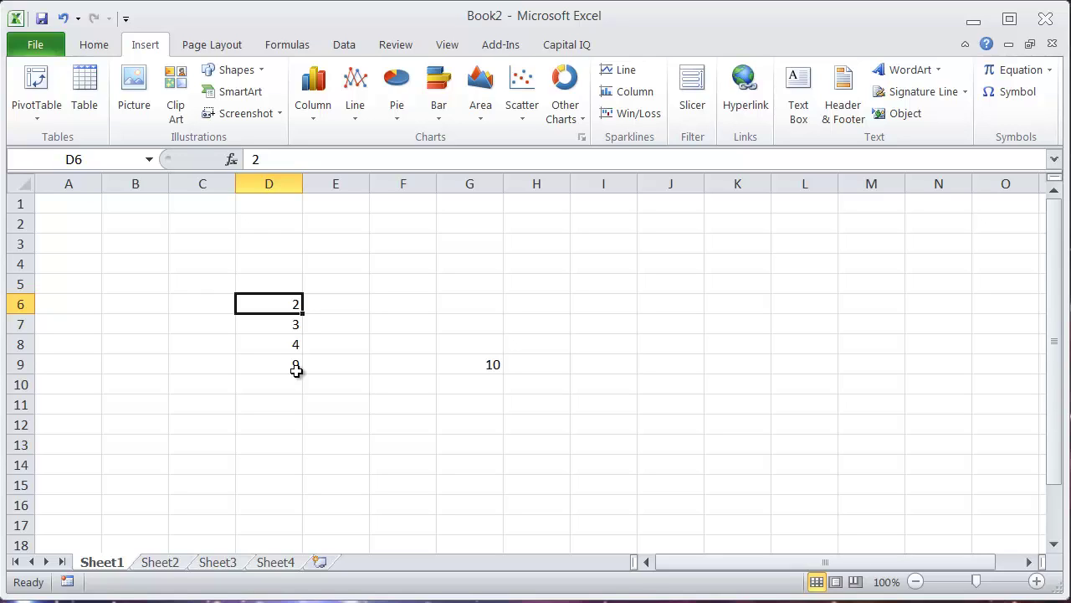
pyautogui.press('F5')
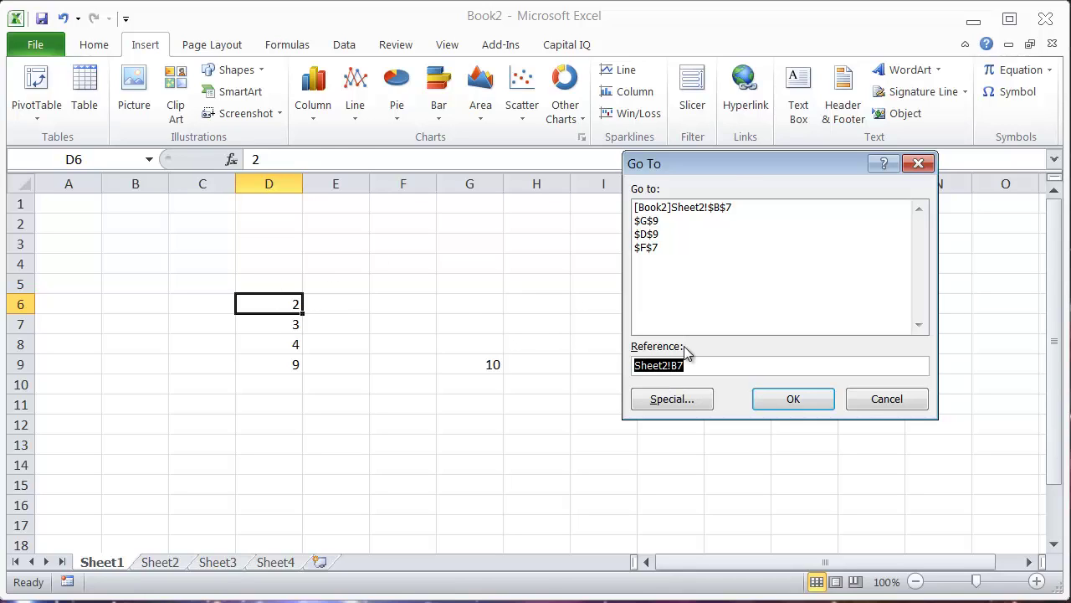
pyautogui.press('Return')
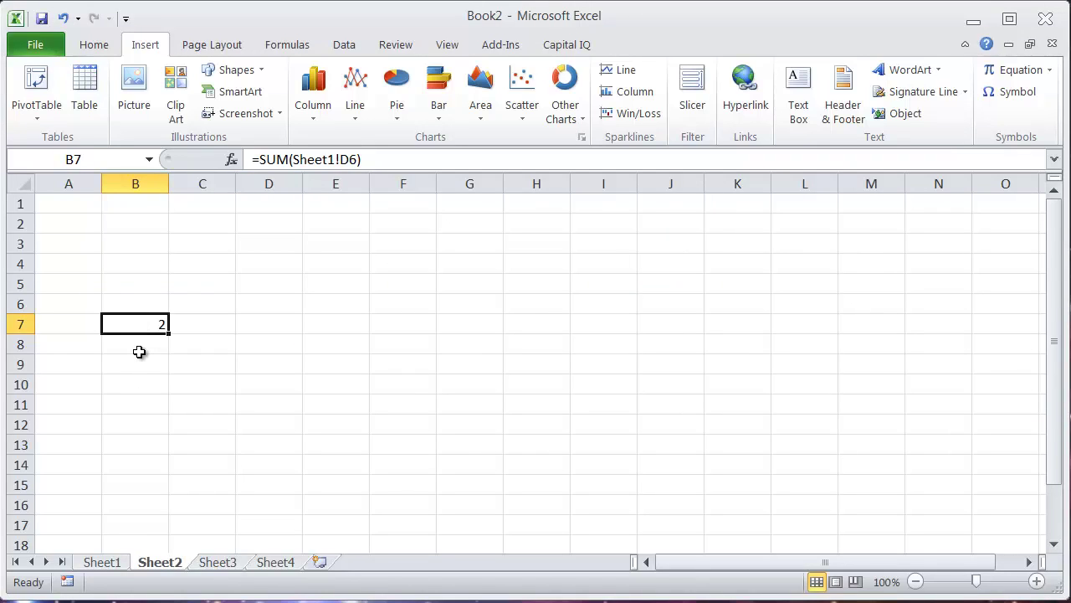
pyautogui.hotkey('ctrl', '[')
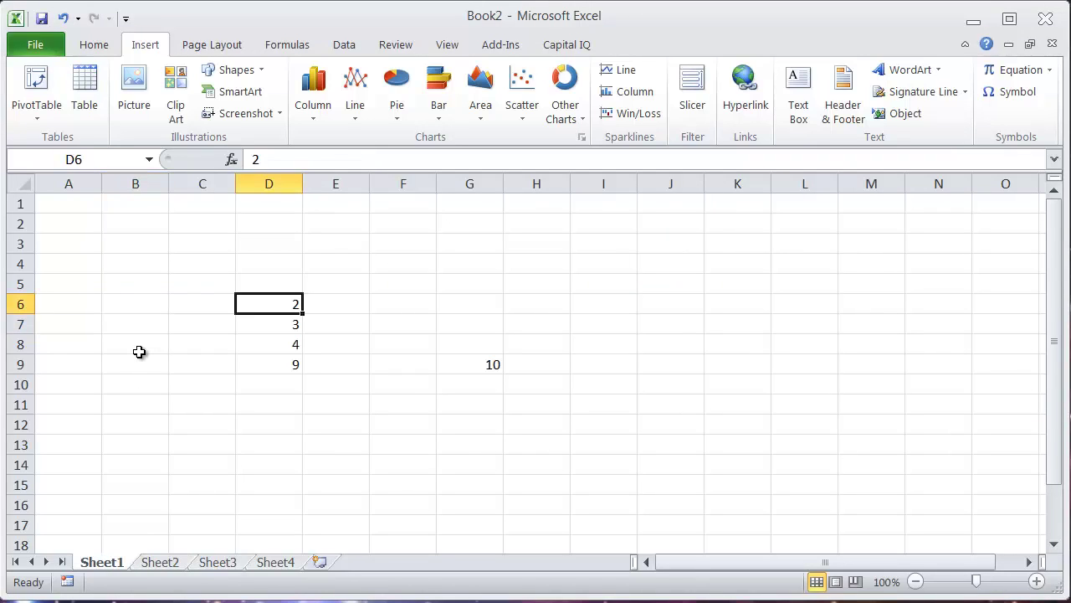
pyautogui.hotkey('ctrl', ']')
pyautogui.hotkey('ctrl', ']')
pyautogui.hotkey('ctrl', '[')
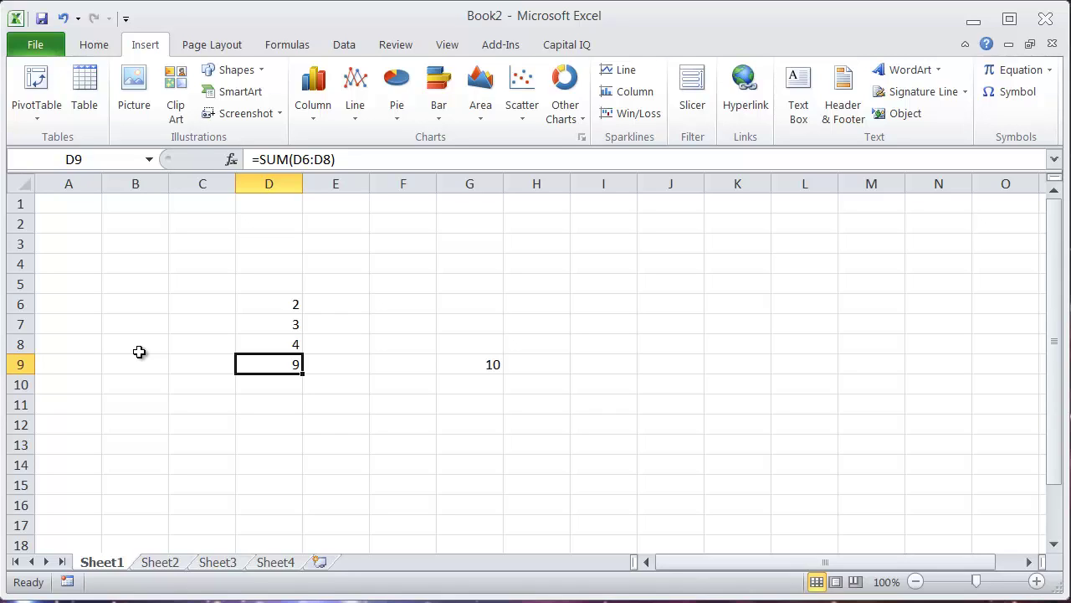
pyautogui.hotkey('ctrl', ']')
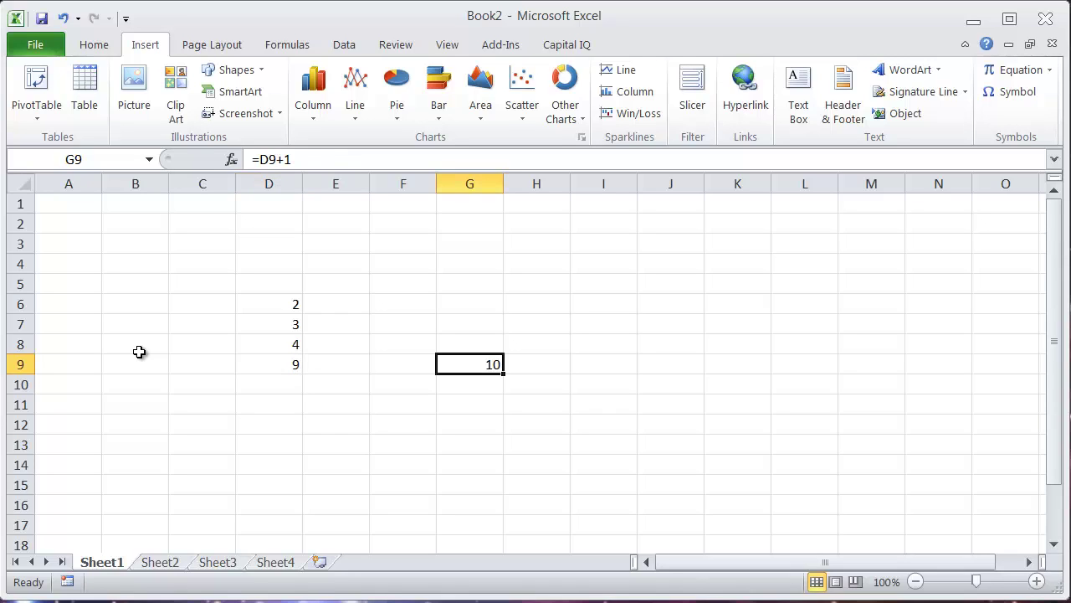
pyautogui.hotkey('ctrl', '[')
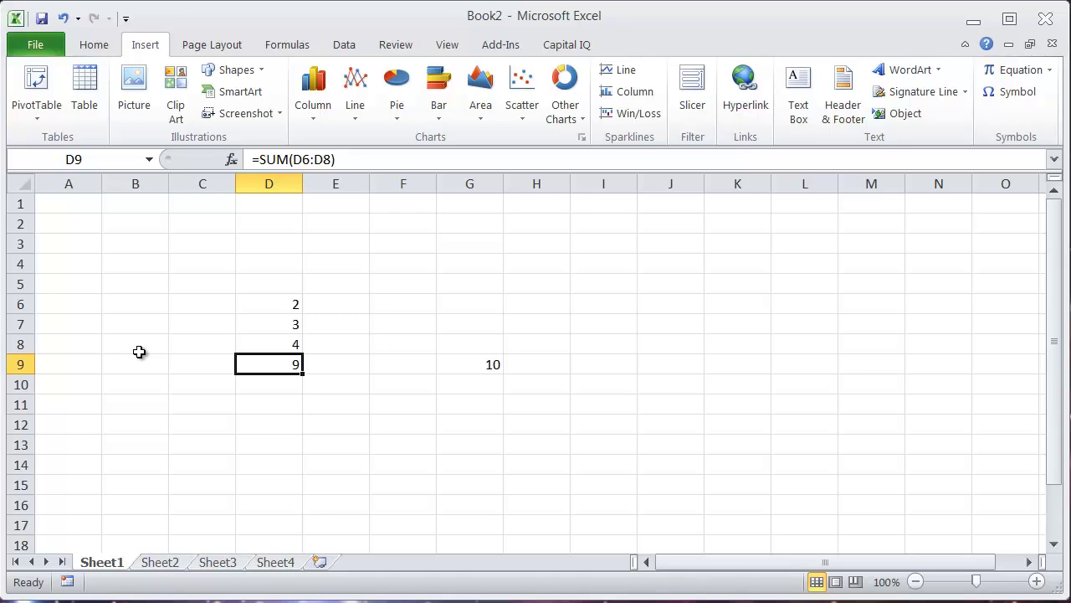
pyautogui.hotkey('ctrl', ']')
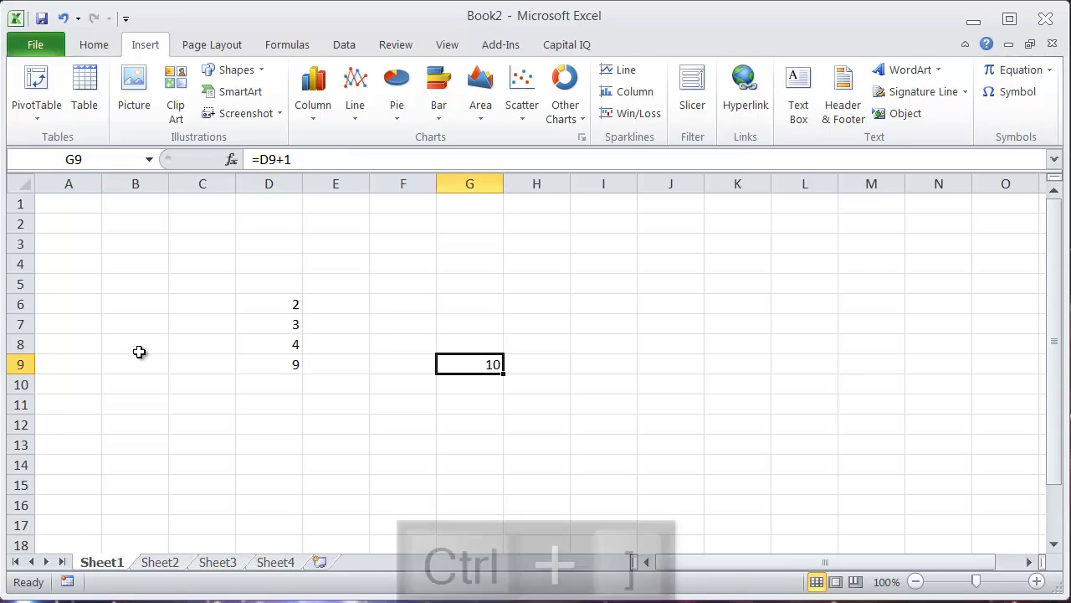
pyautogui.hotkey('ctrl', '[')
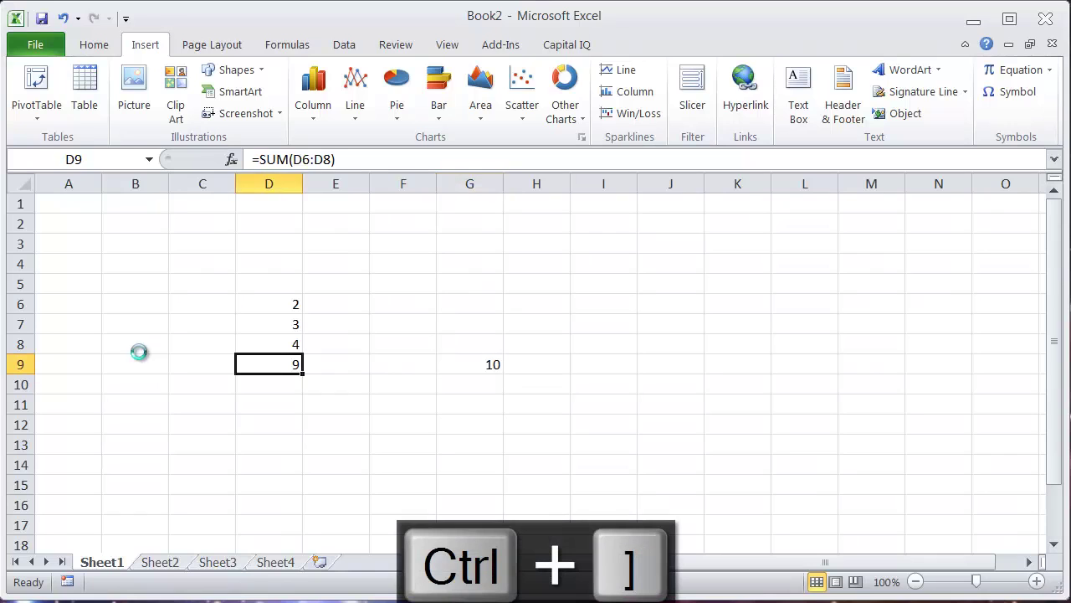
pyautogui.hotkey('ctrl', ']')
pyautogui.hotkey('ctrl', '[')
pyautogui.hotkey('ctrl', ']')
pyautogui.hotkey('ctrl', '[')
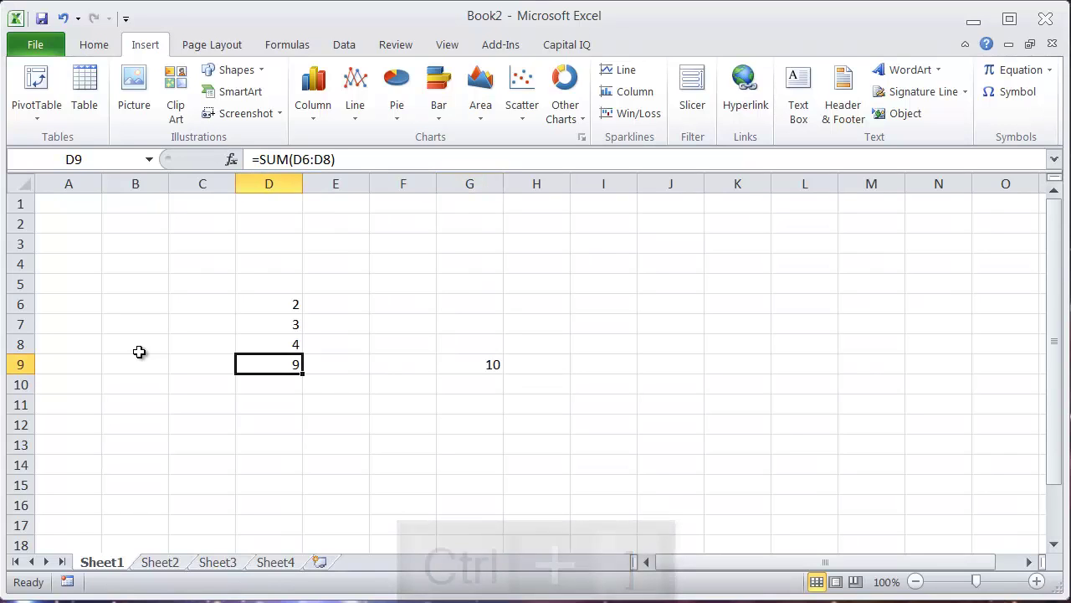
pyautogui.press('F2')
pyautogui.press('Escape')
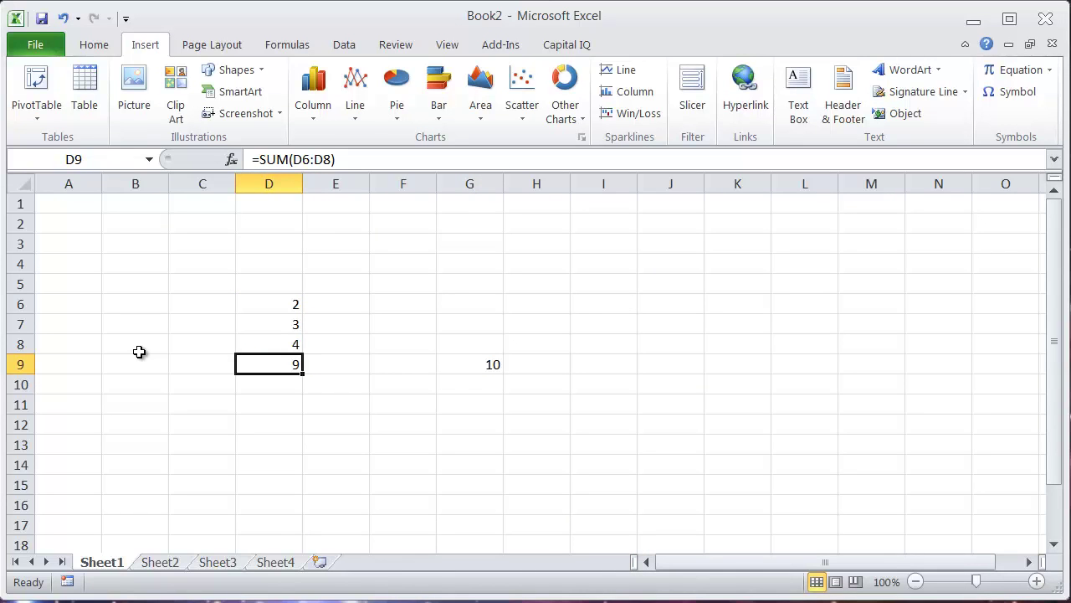
pyautogui.hotkey('ctrl', ']')
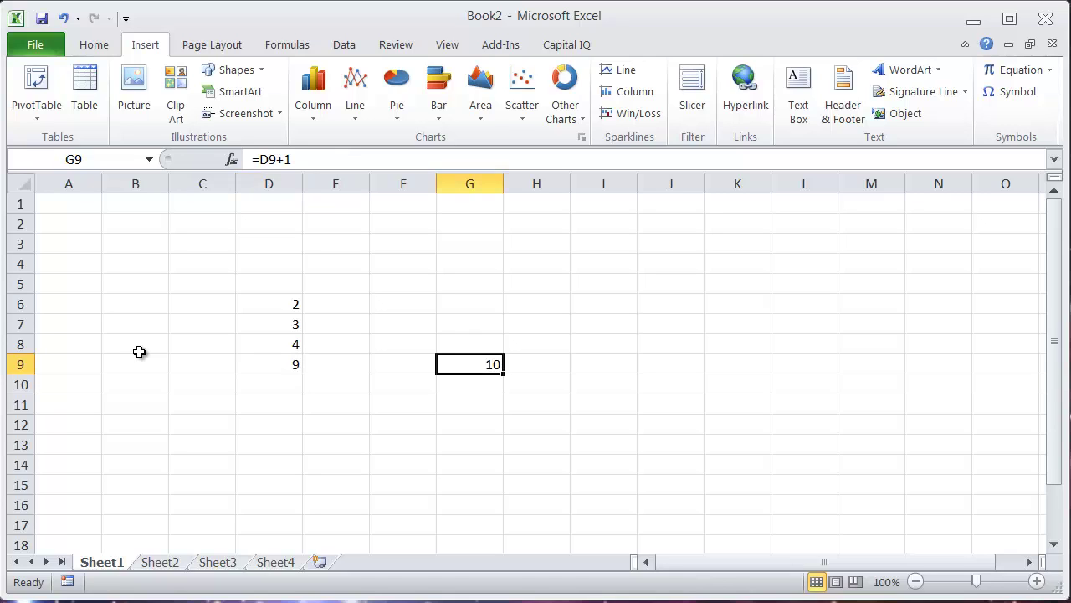
pyautogui.press('F5')
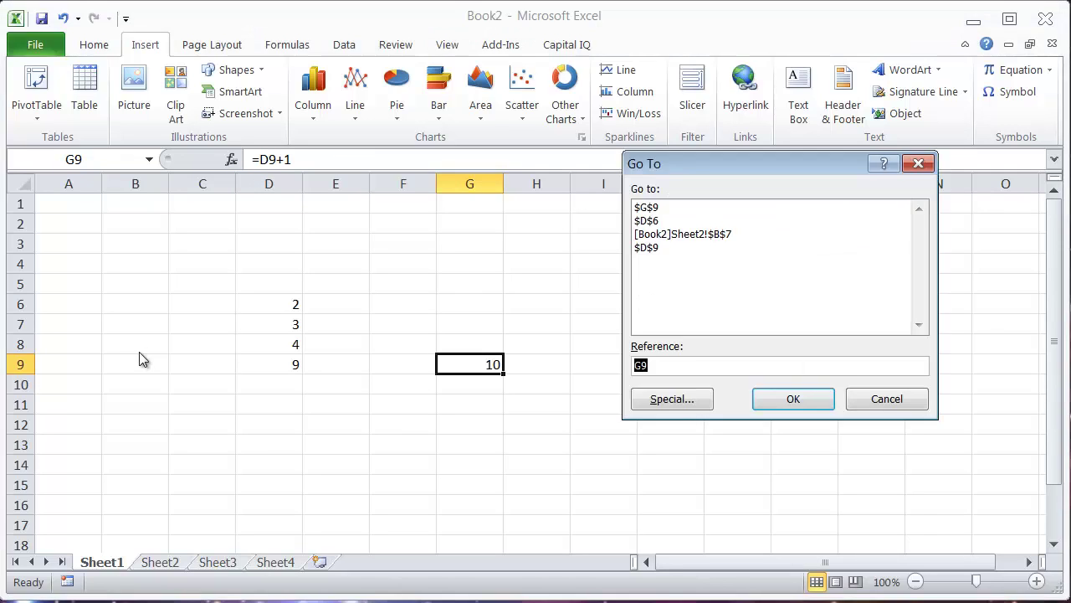
pyautogui.press('Escape')
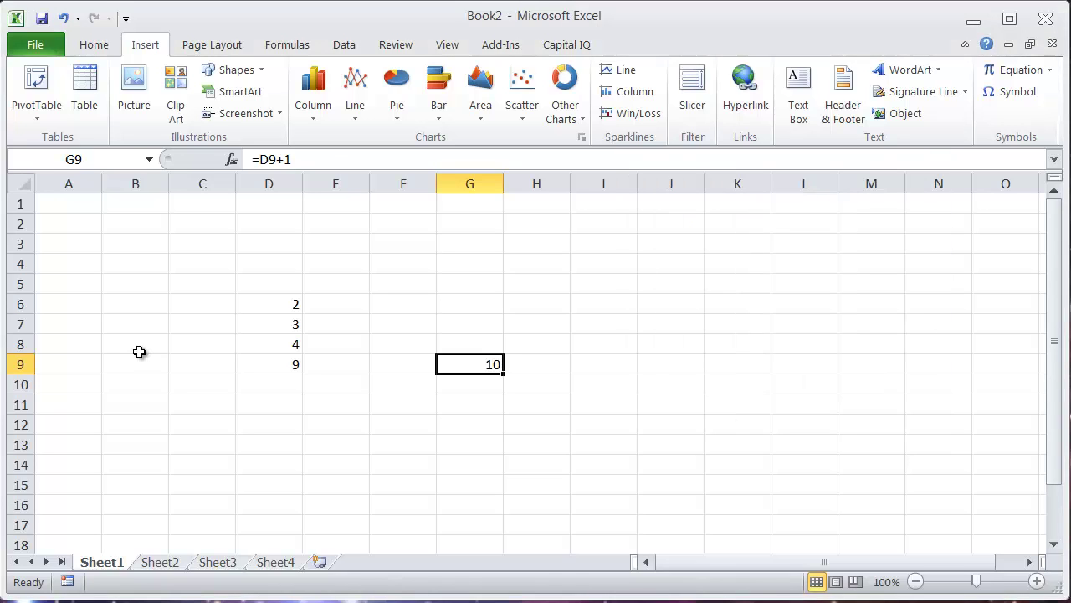
pyautogui.press('Left')
pyautogui.press('Left')
pyautogui.press('Left')
pyautogui.press('Right')
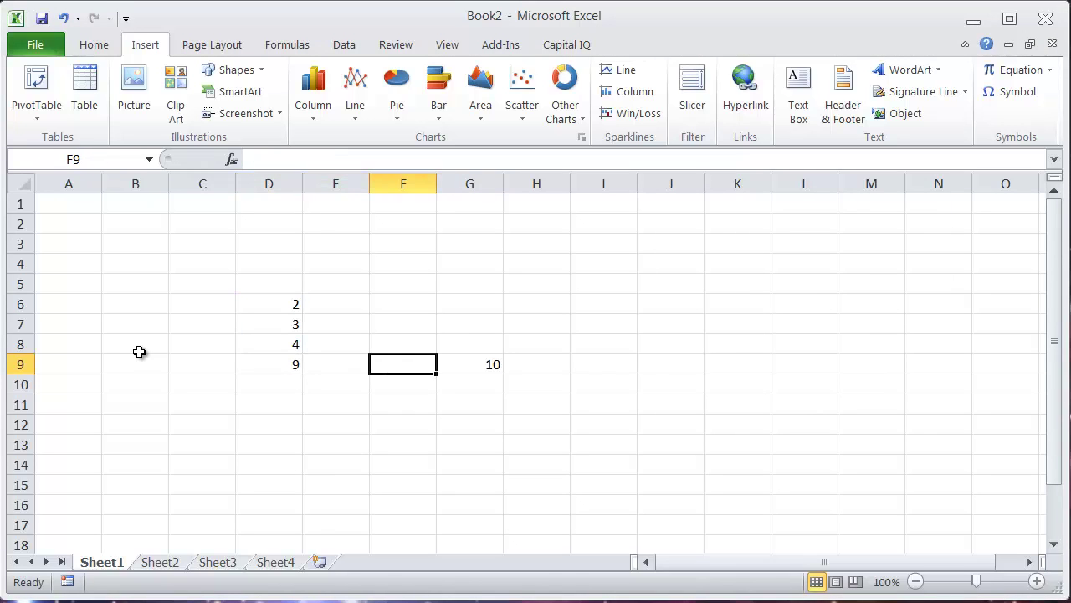